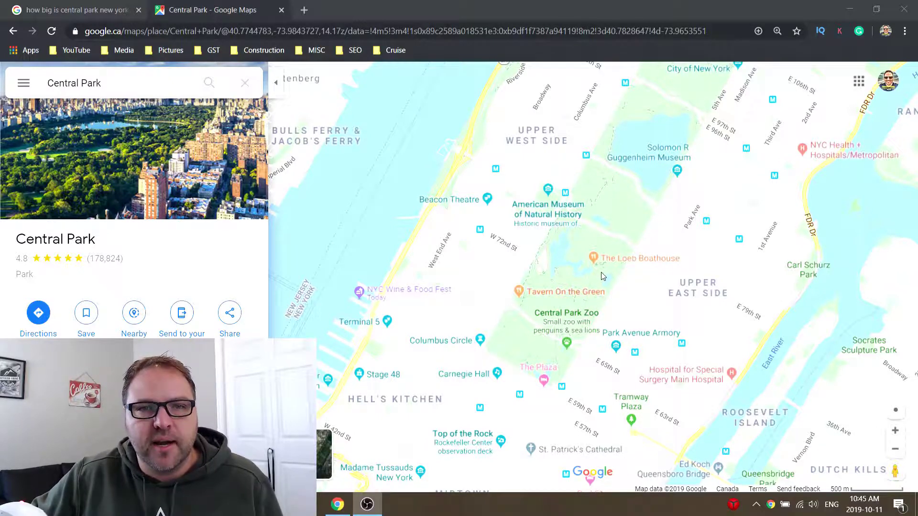
- Zoom onto Central Park's south end near the zoo and Heckscher Playground, briefly previewing Satellite
scroll(672, 307, "up", 1)
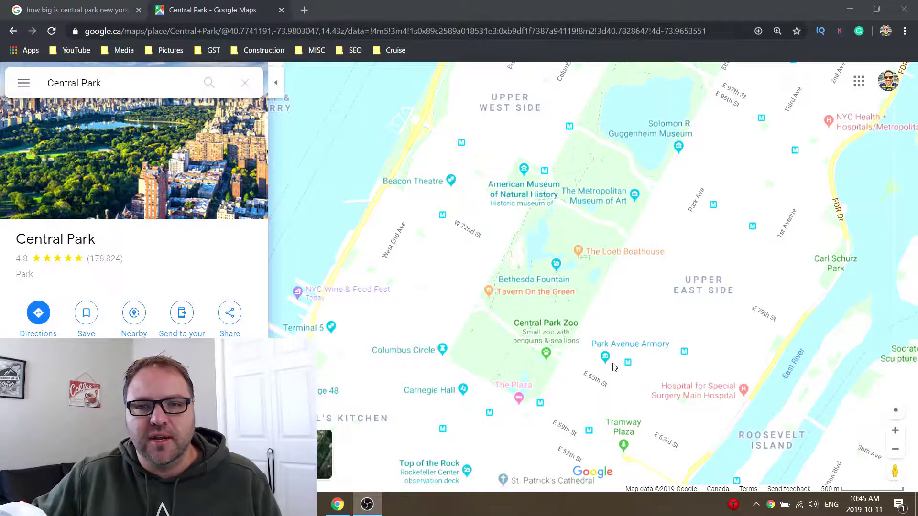
left_click_drag(614, 367, 613, 296)
scroll(612, 295, "up", 2)
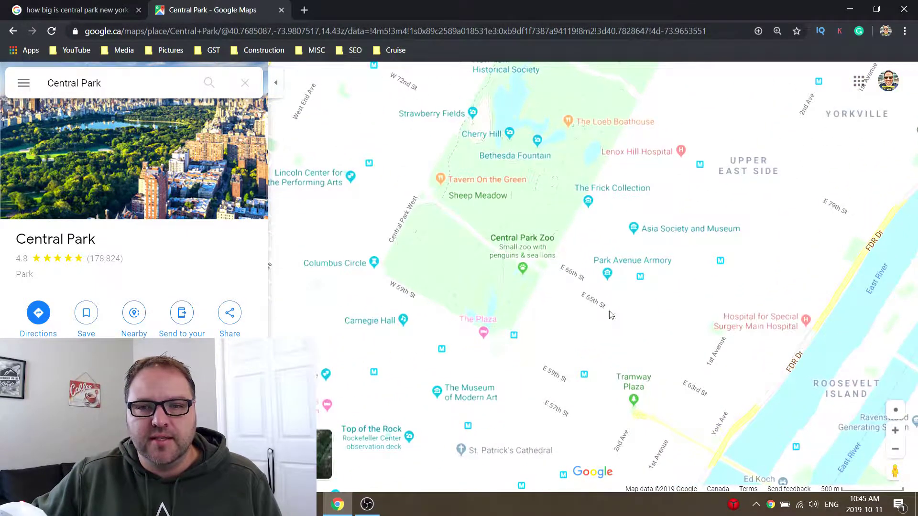
left_click_drag(550, 330, 617, 306)
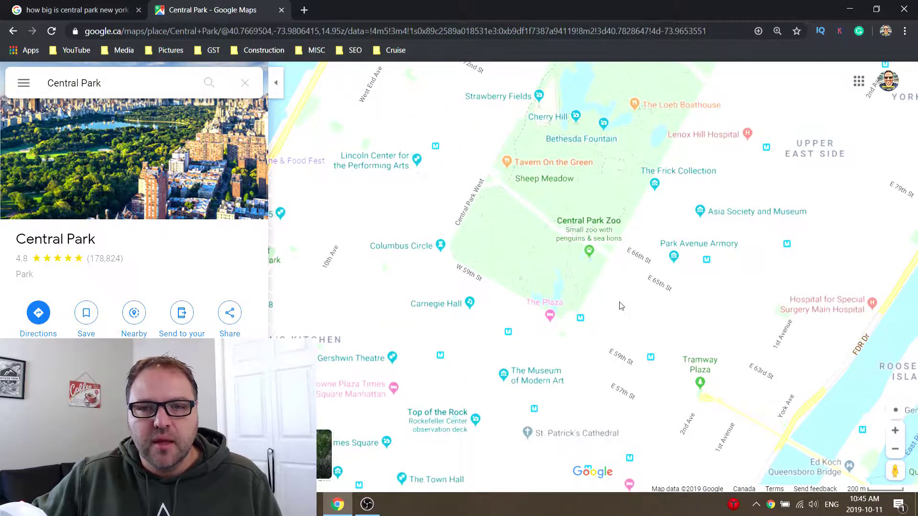
scroll(513, 327, "up", 2)
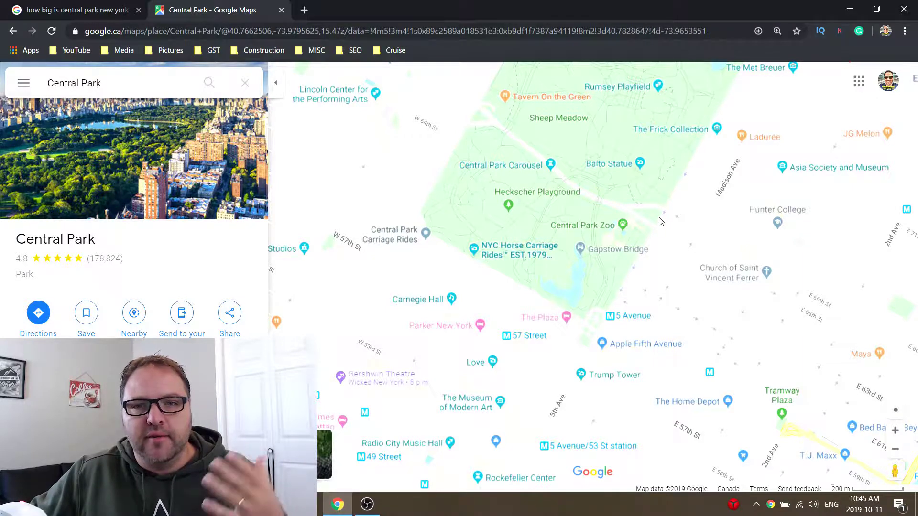
left_click(329, 433)
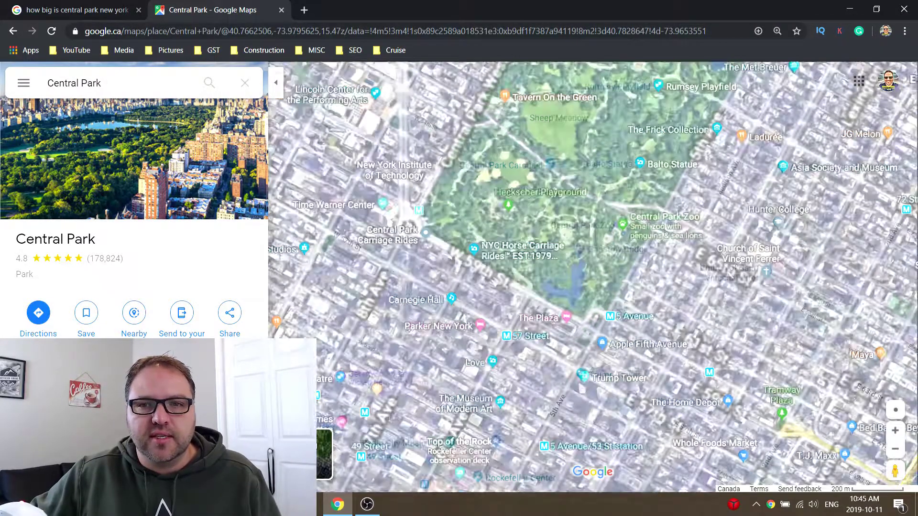
left_click(329, 433)
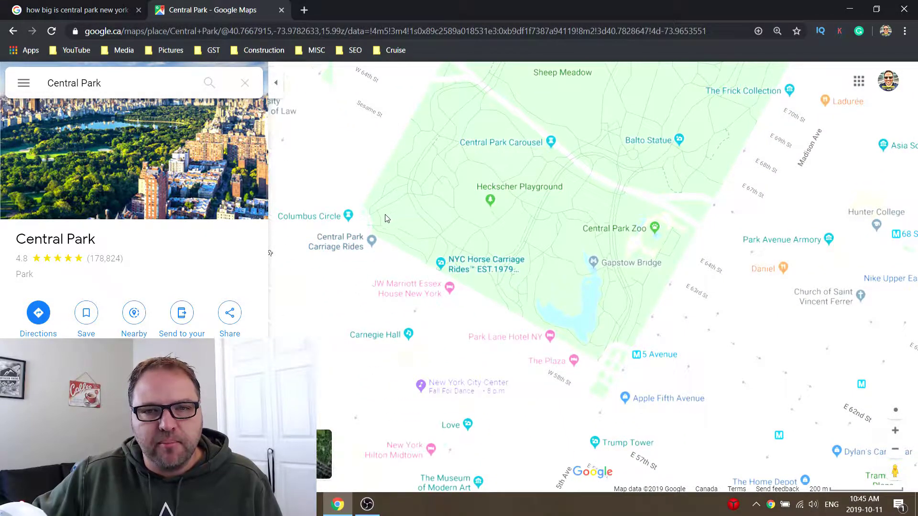
- Measure the park's southern edge along W 59th St, corner to corner: 832.58 m
right_click(361, 227)
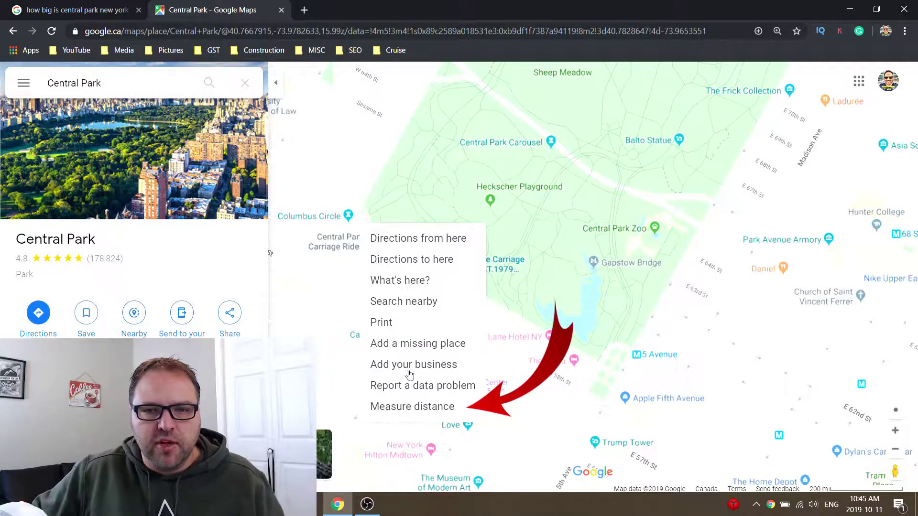
left_click(422, 414)
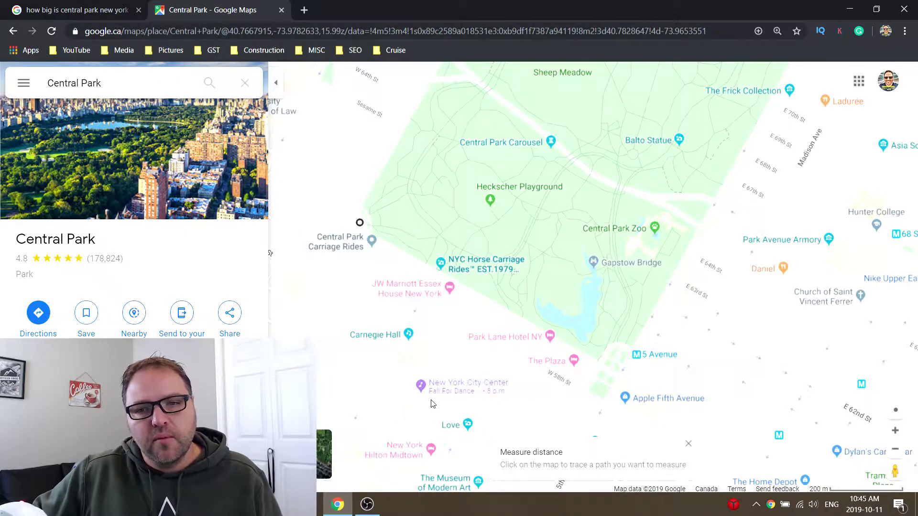
left_click(619, 376)
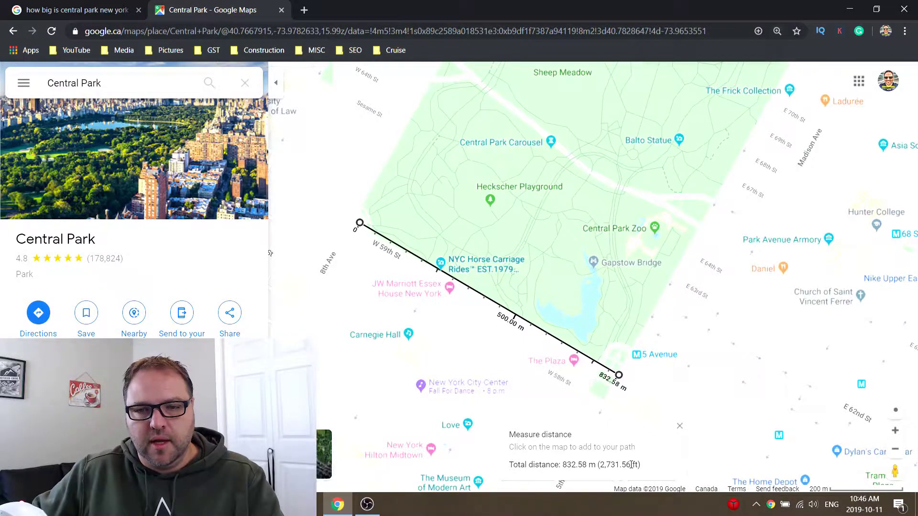
key("ctrl+plus")
key("ctrl+plus")
key("ctrl+plus")
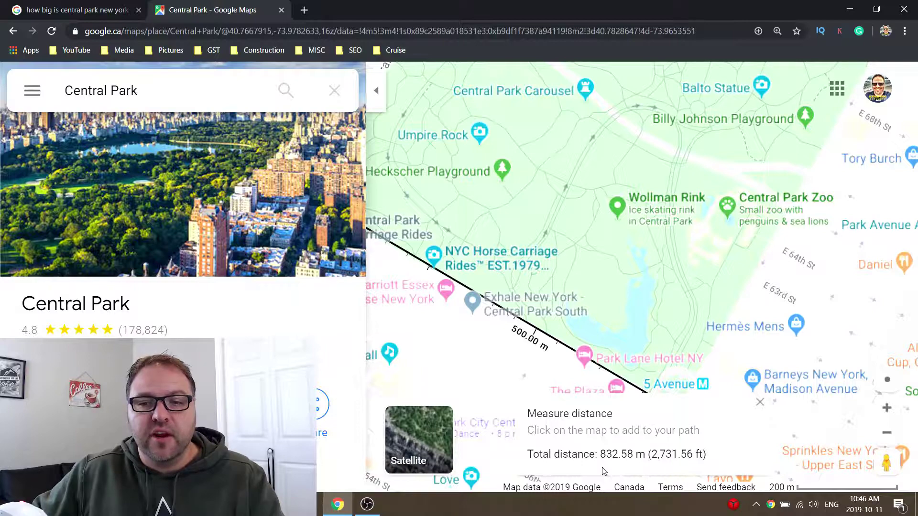
- Move the map to Central Park's north end near 110th St and Lasker Rink
scroll(679, 351, "down", 3)
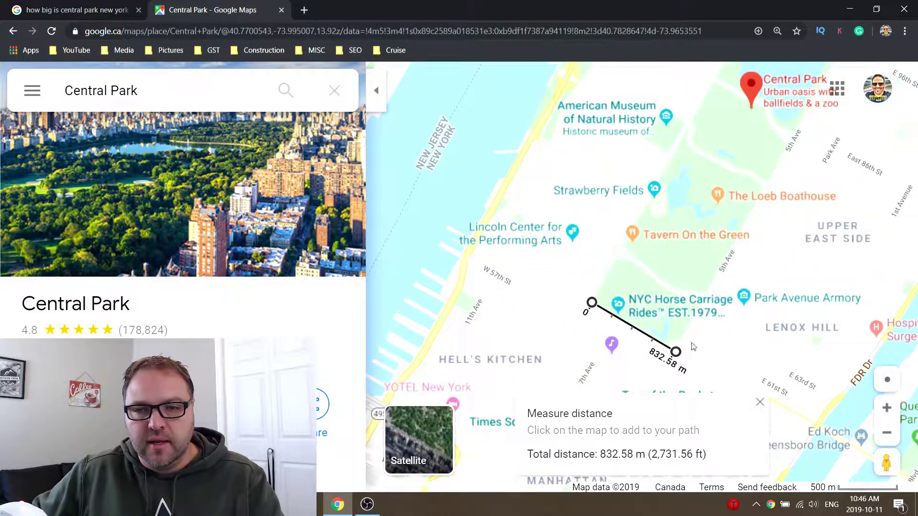
scroll(690, 346, "up", 3)
key("ctrl+minus")
key("ctrl+minus")
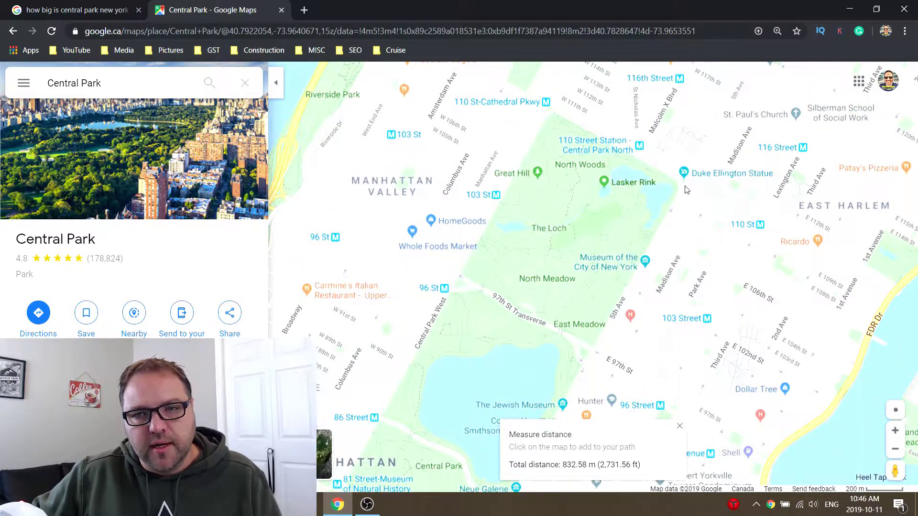
- Add points at the northeast and northwest corners, then close the loop at the start point
mouse_move(684, 187)
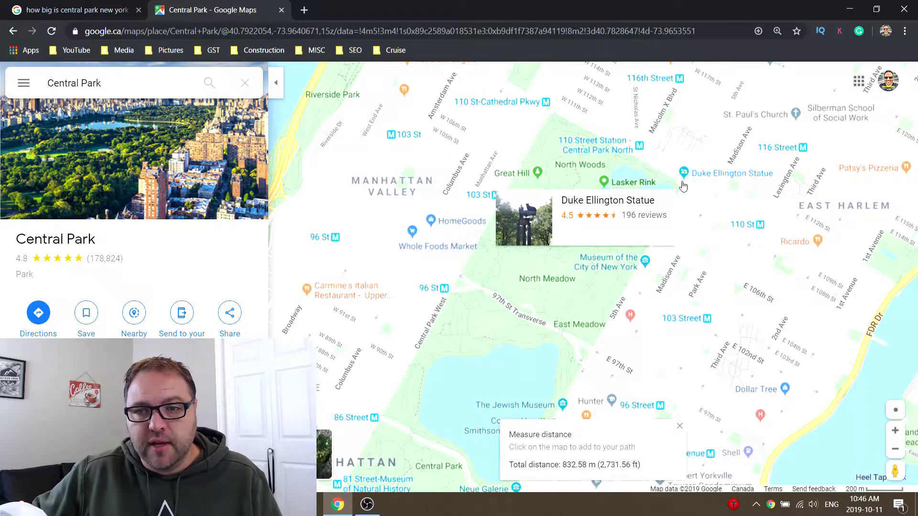
left_click(683, 185)
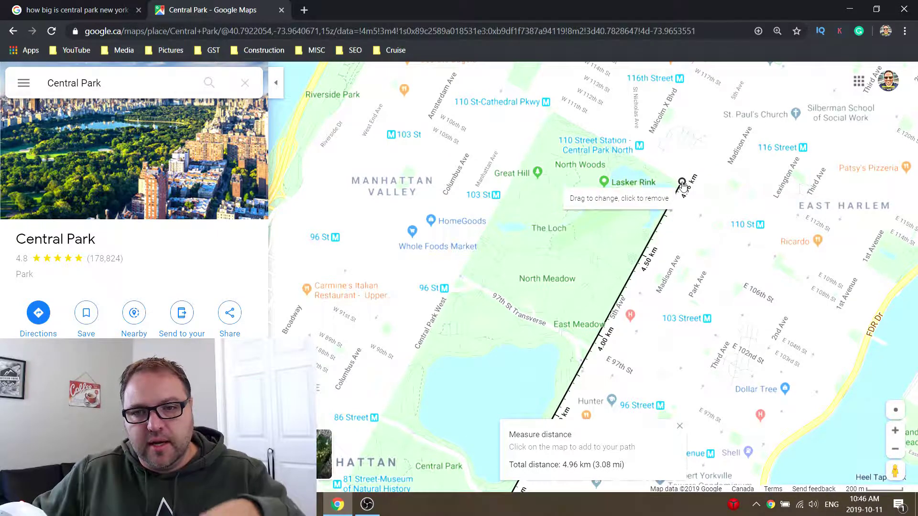
left_click(550, 109)
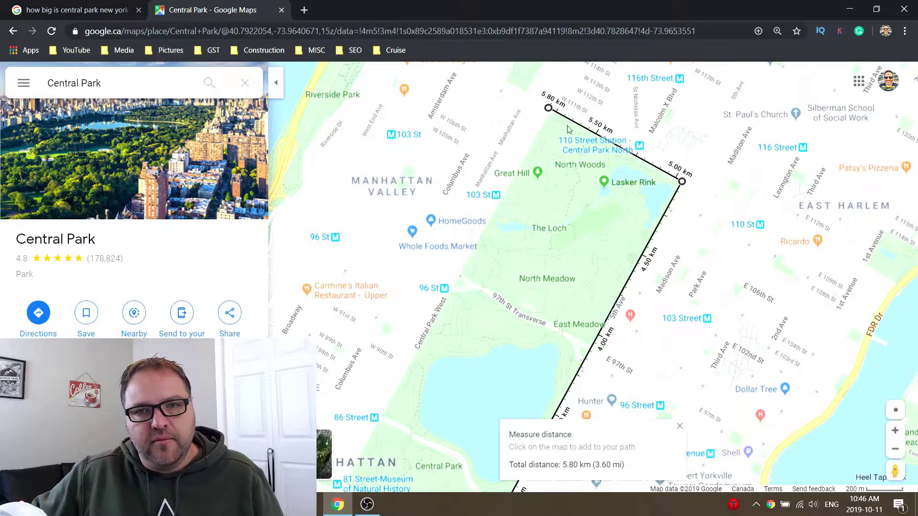
left_click_drag(561, 249, 575, 190)
left_click_drag(492, 318, 588, 166)
left_click_drag(521, 267, 583, 155)
left_click_drag(465, 333, 578, 177)
left_click_drag(522, 301, 541, 232)
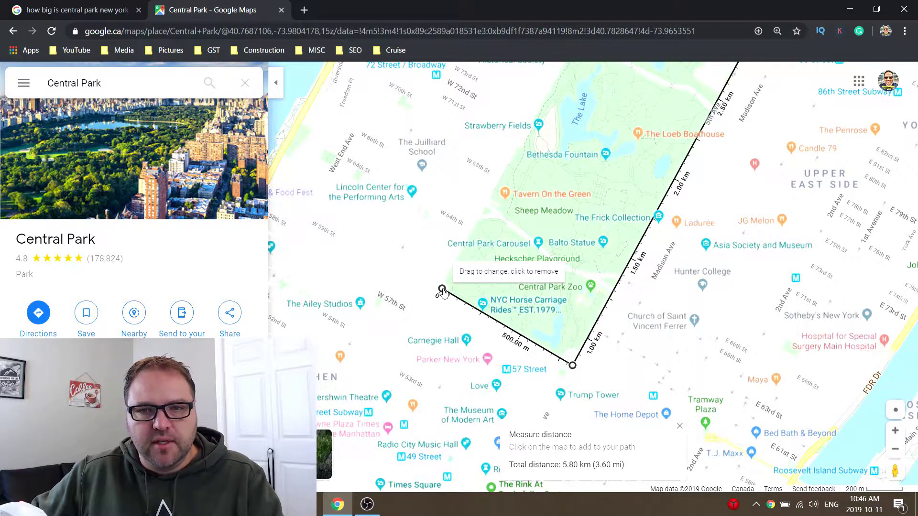
left_click(442, 290)
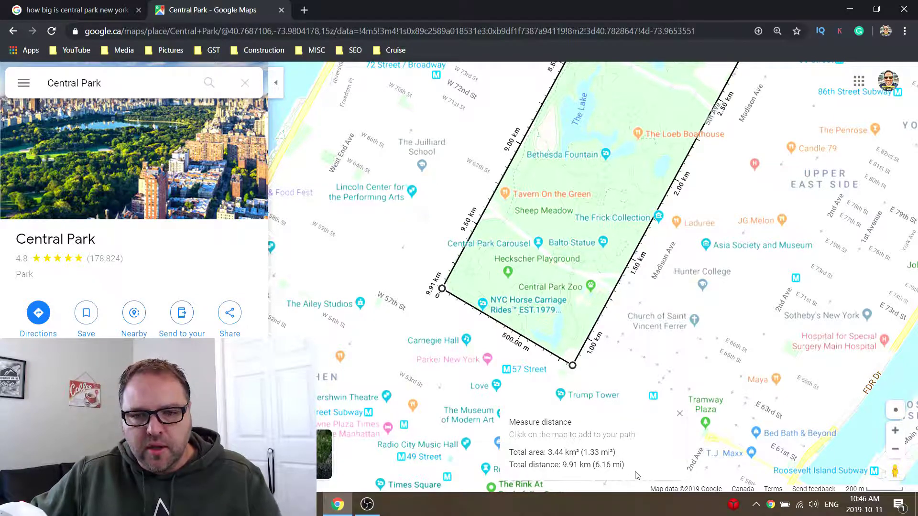
key("ctrl+plus")
key("ctrl+plus")
key("ctrl+plus")
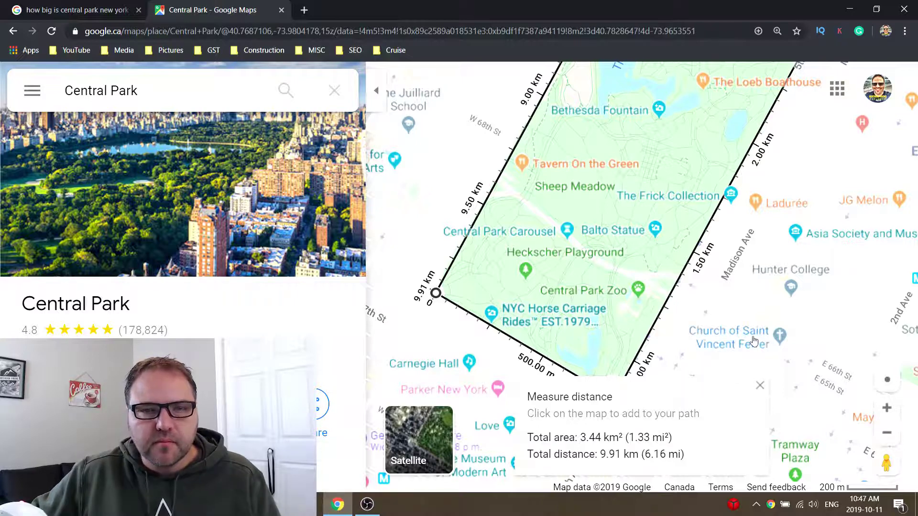
left_click(96, 15)
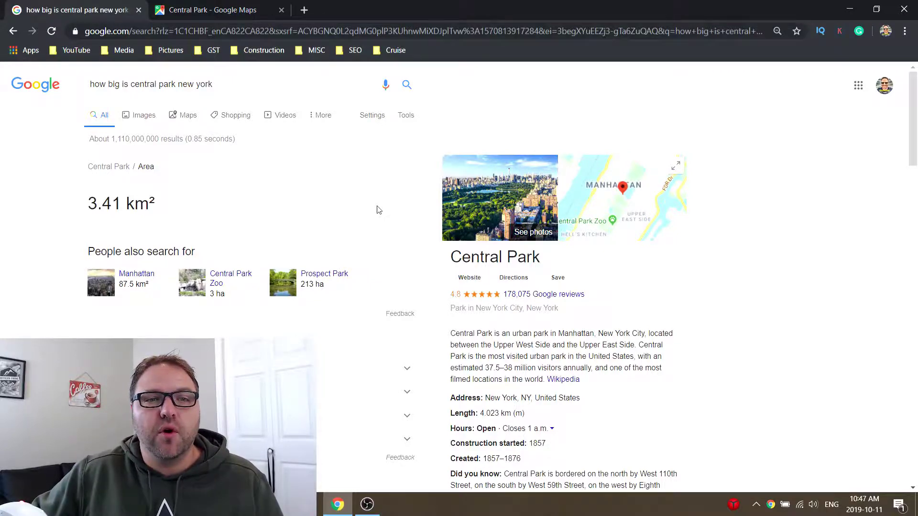
left_click(239, 14)
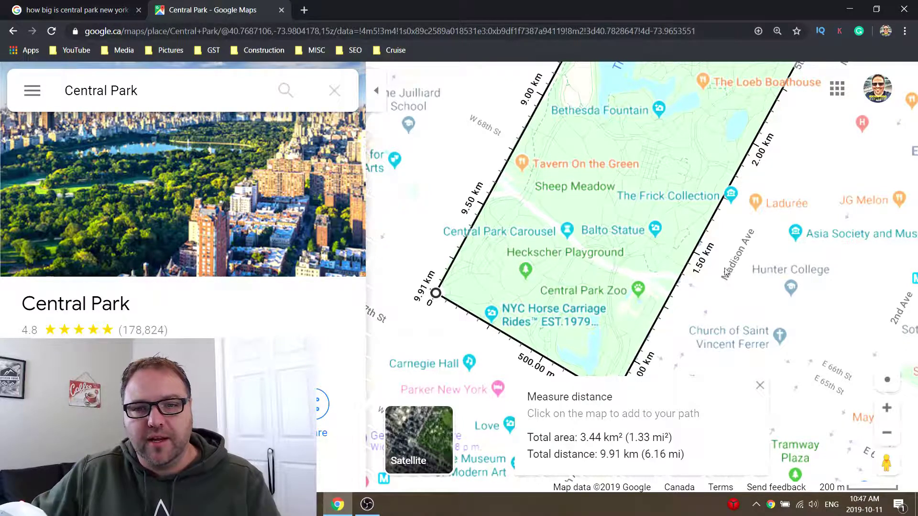
- Show the 3.44 km² park outline in satellite imagery at 110% browser zoom
scroll(725, 273, "down", 5)
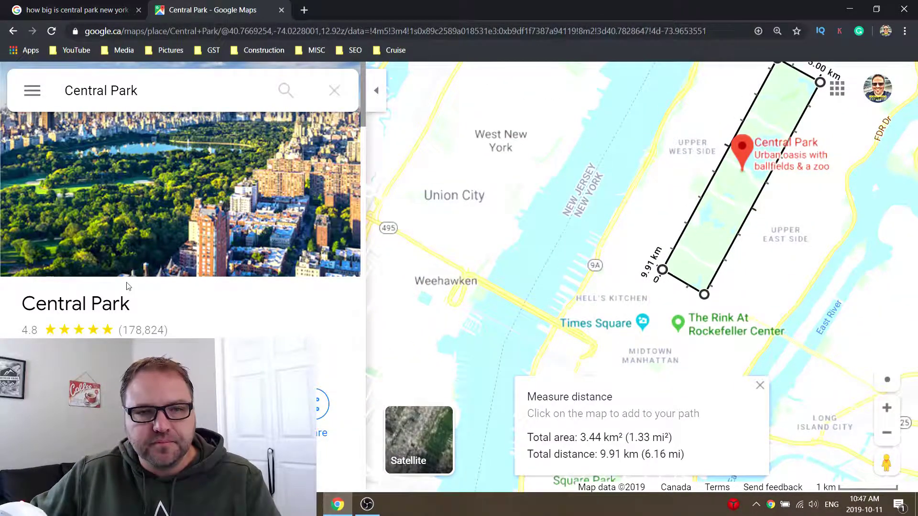
key("ctrl+minus")
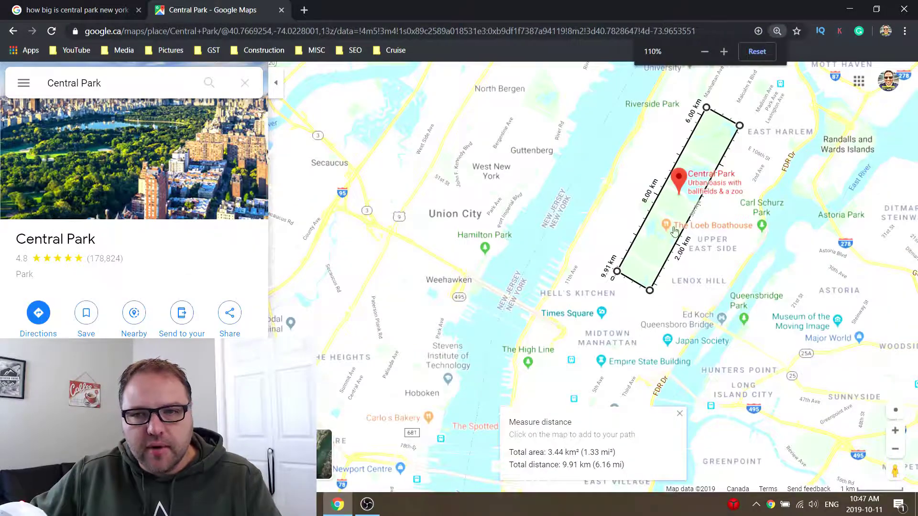
scroll(770, 192, "up", 3)
left_click_drag(677, 229, 662, 253)
left_click(325, 454)
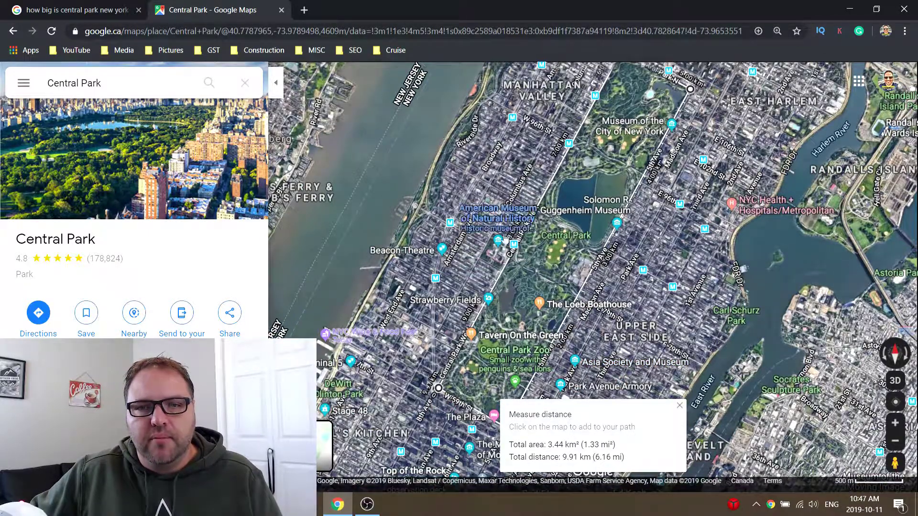
right_click(641, 218)
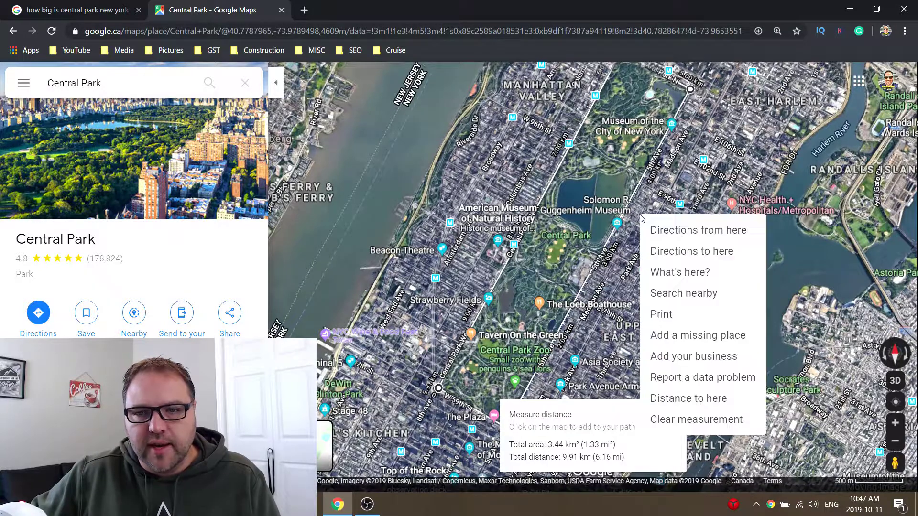
- Clear the area measurement and zoom into North Meadow's ball fields in satellite view
left_click(709, 420)
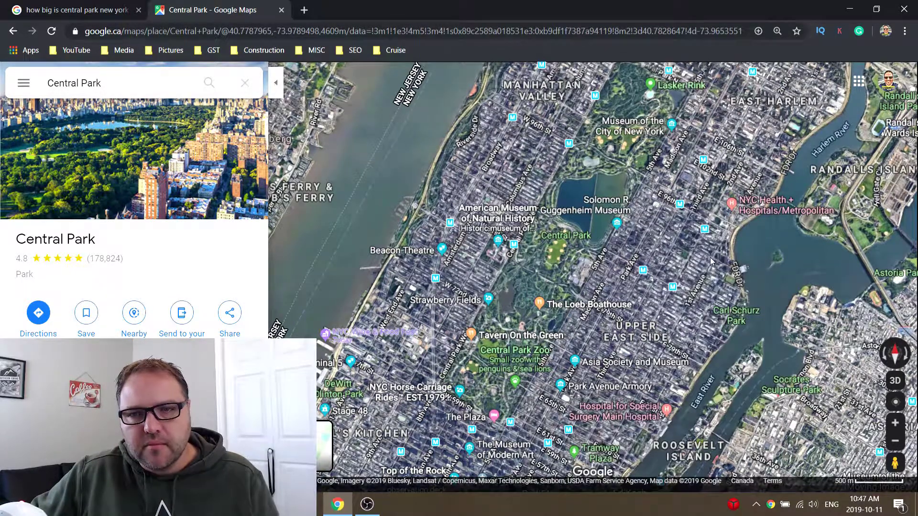
scroll(656, 104, "up", 5)
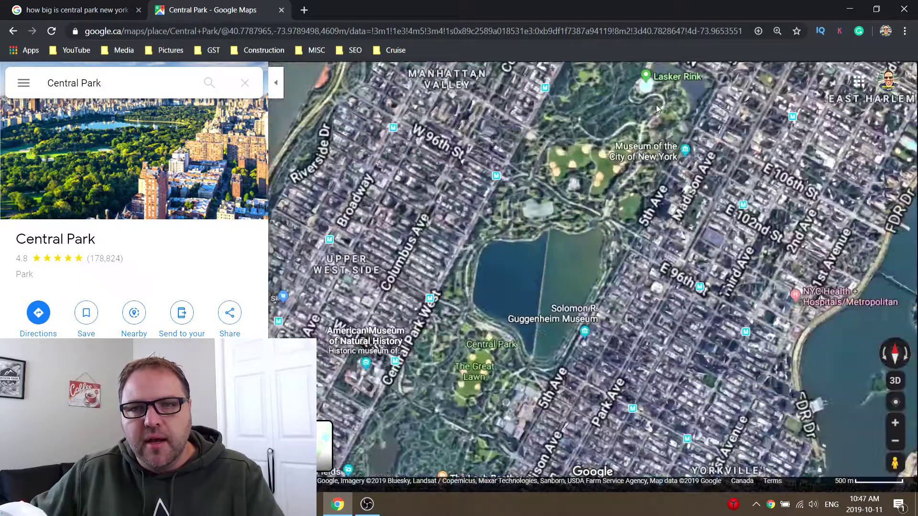
scroll(530, 231, "up", 3)
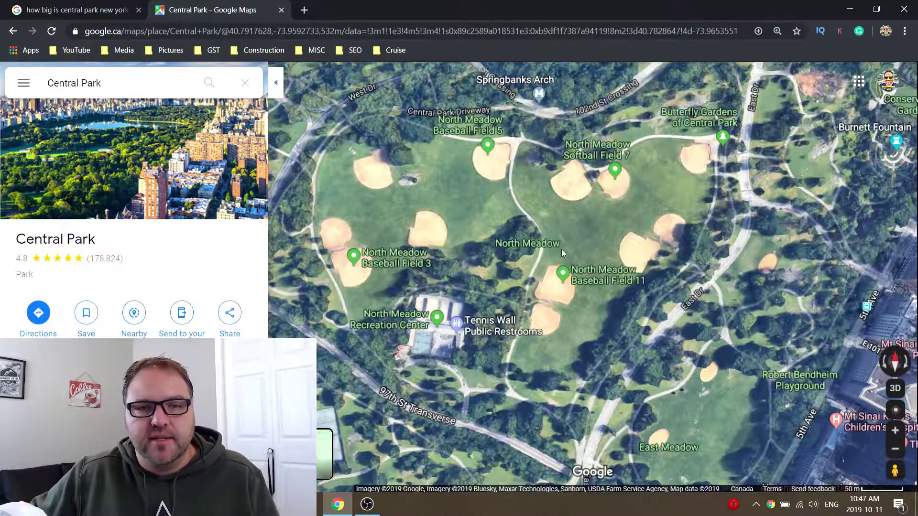
left_click(324, 453)
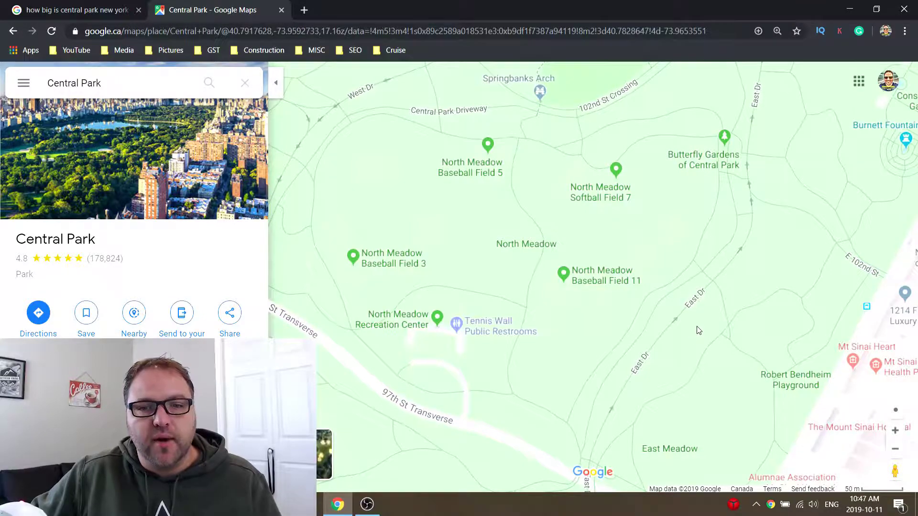
left_click(322, 455)
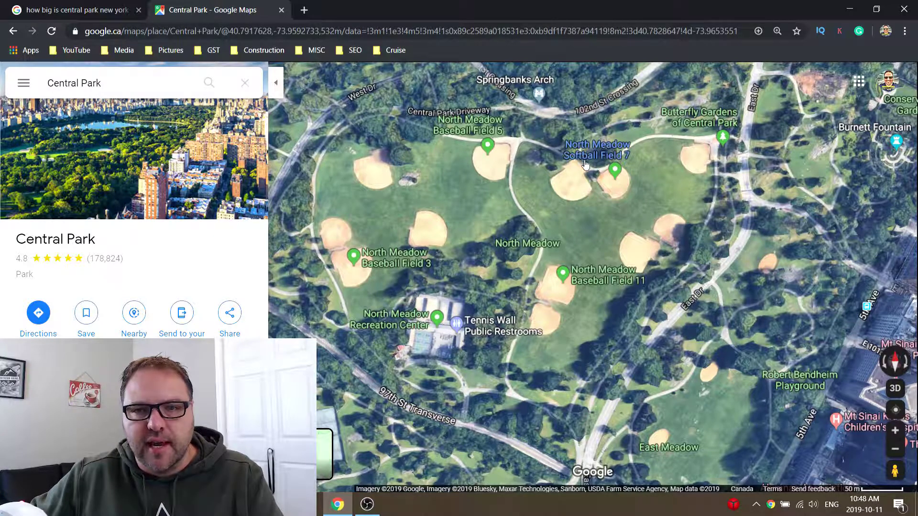
- Measure a 152.12 m line from Softball Field 7 across the fields, enlarging the page twice
mouse_move(572, 163)
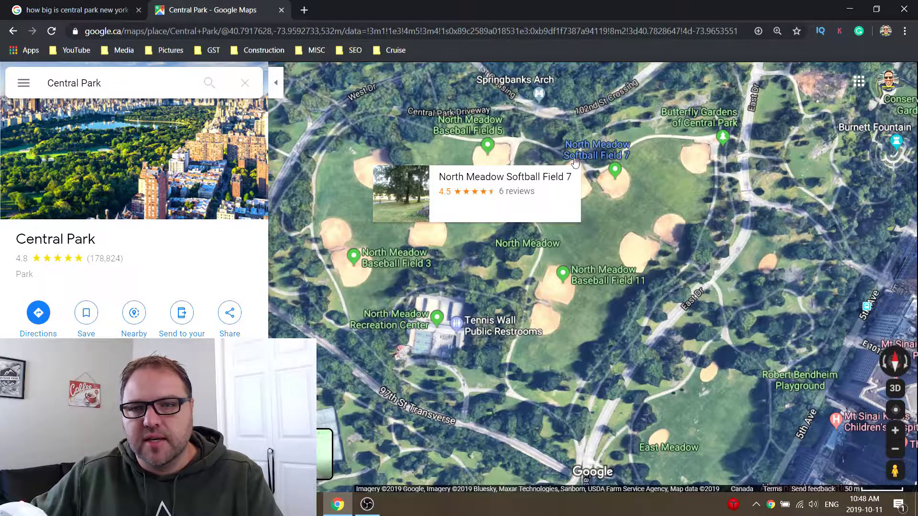
right_click(575, 161)
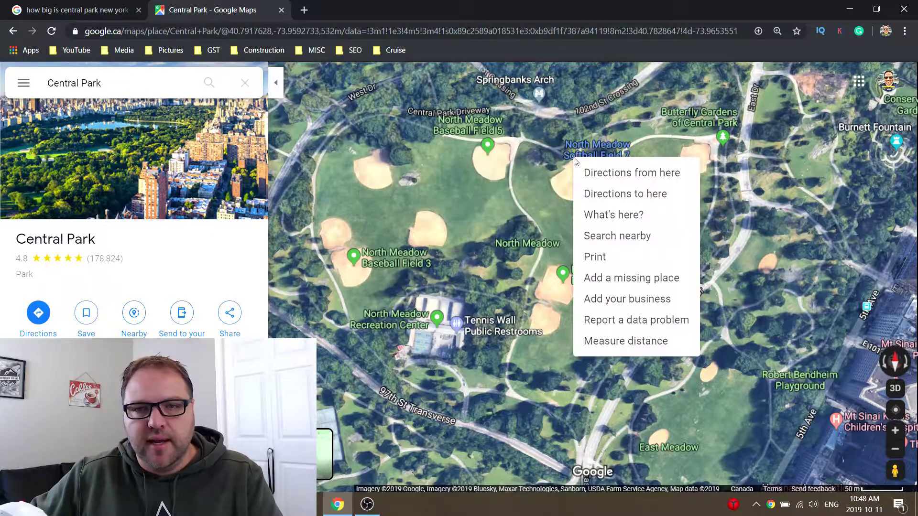
left_click(625, 342)
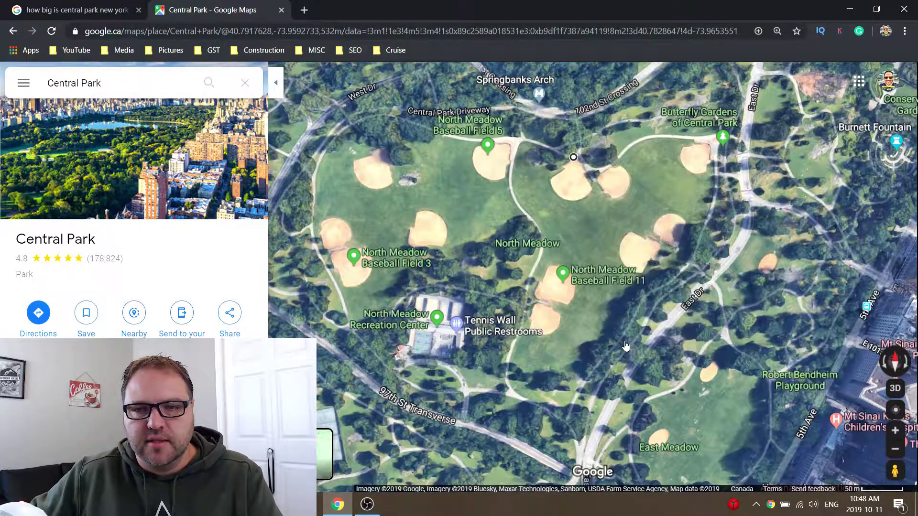
left_click(661, 244)
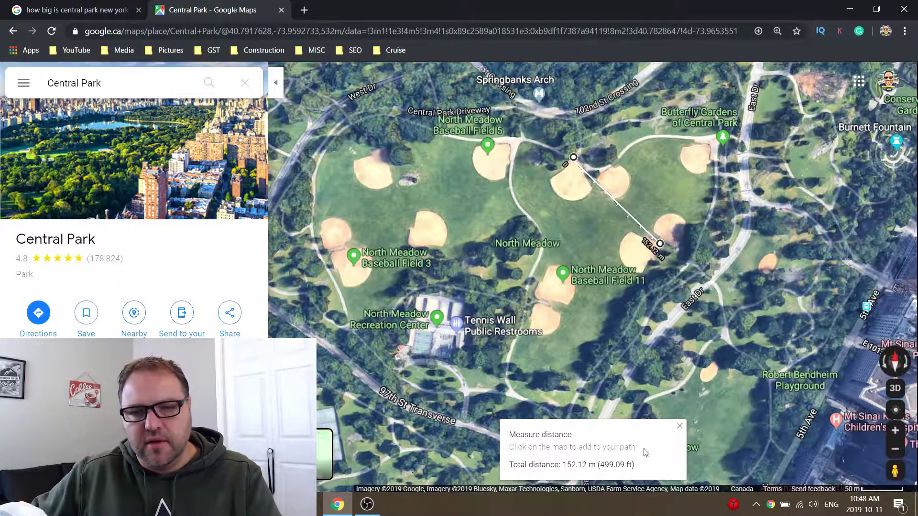
key("ctrl+plus")
key("ctrl+plus")
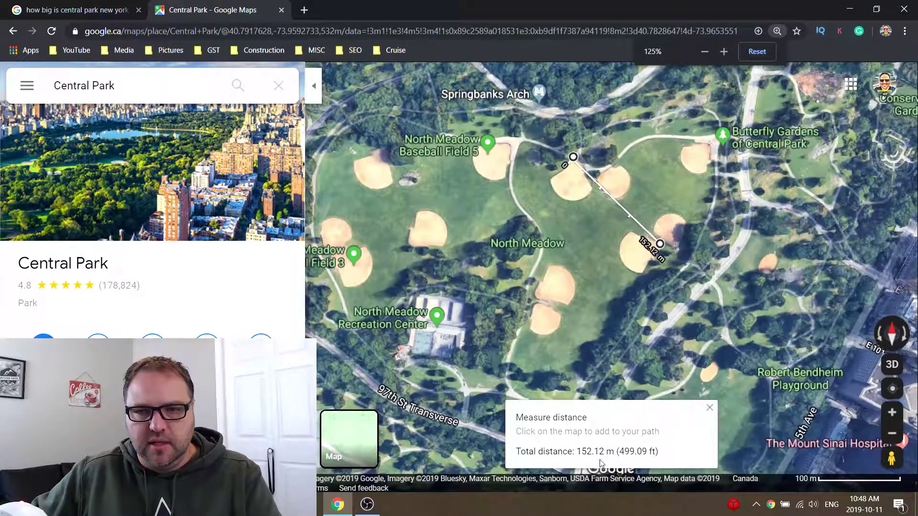
key("ctrl+plus")
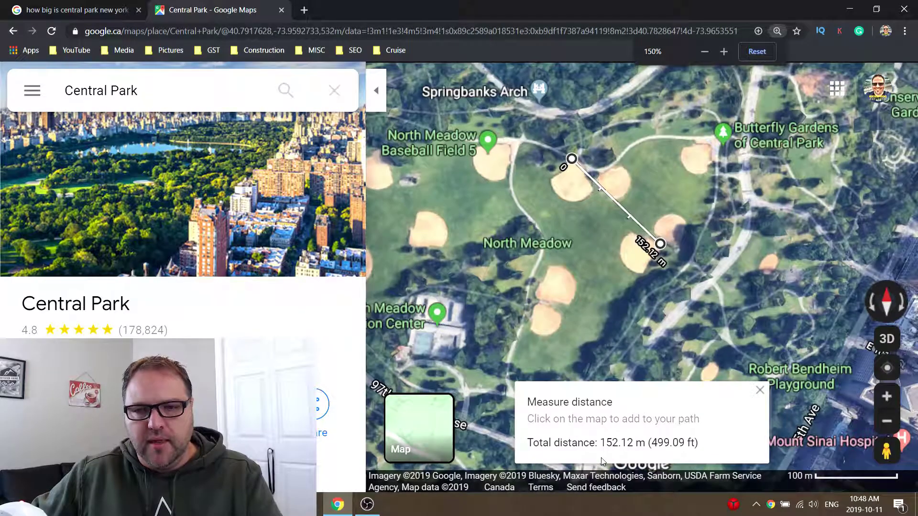